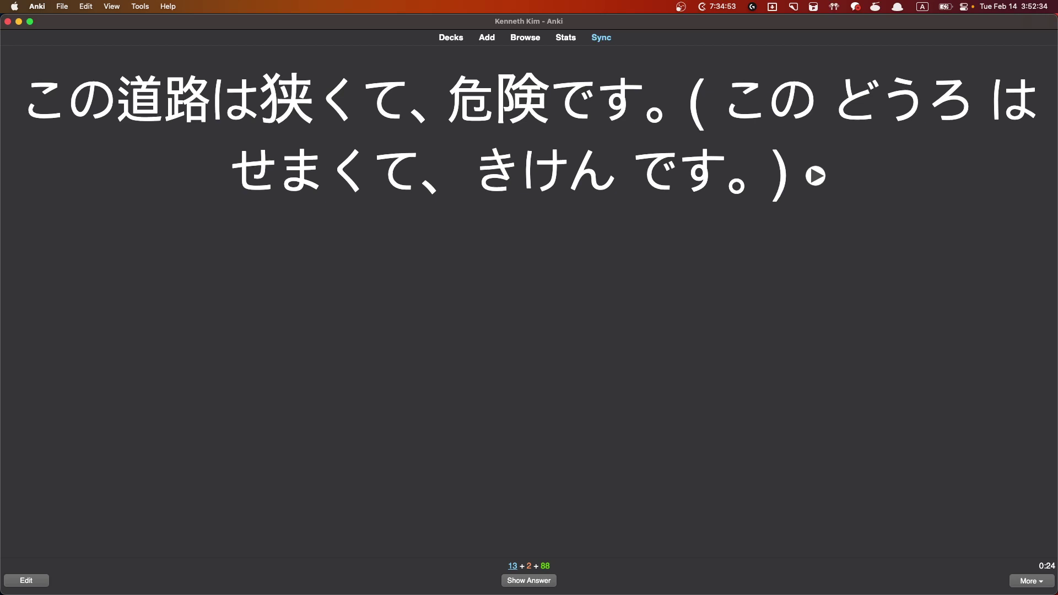
key(alt+space)
text(ch)
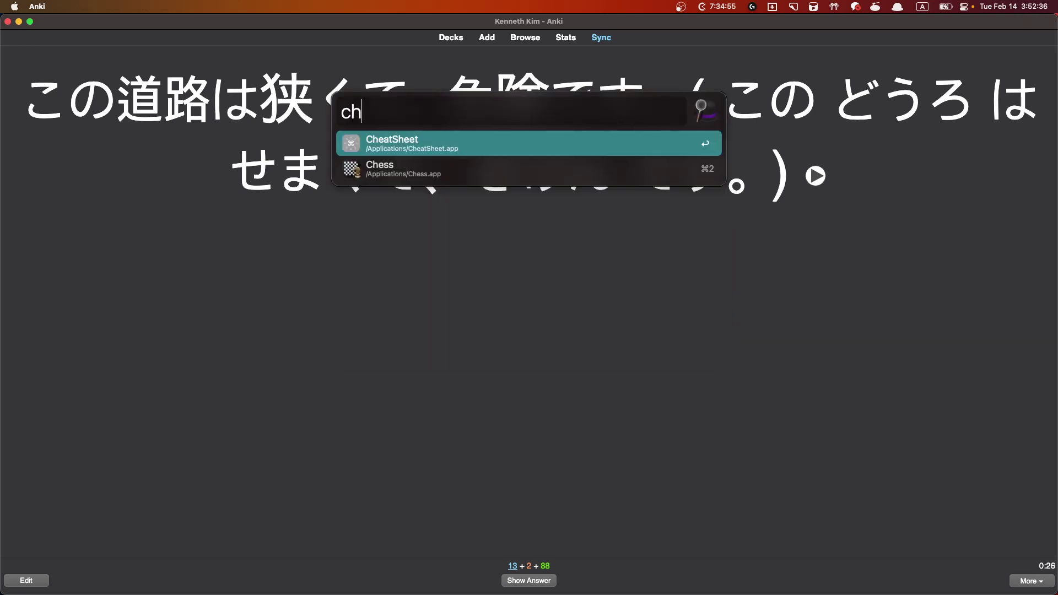
text(atgt)
key(BackSpace)
text(p)
key(BackSpace)
key(BackSpace)
key(BackSpace)
key(BackSpace)
key(BackSpace)
key(BackSpace)
text(open)
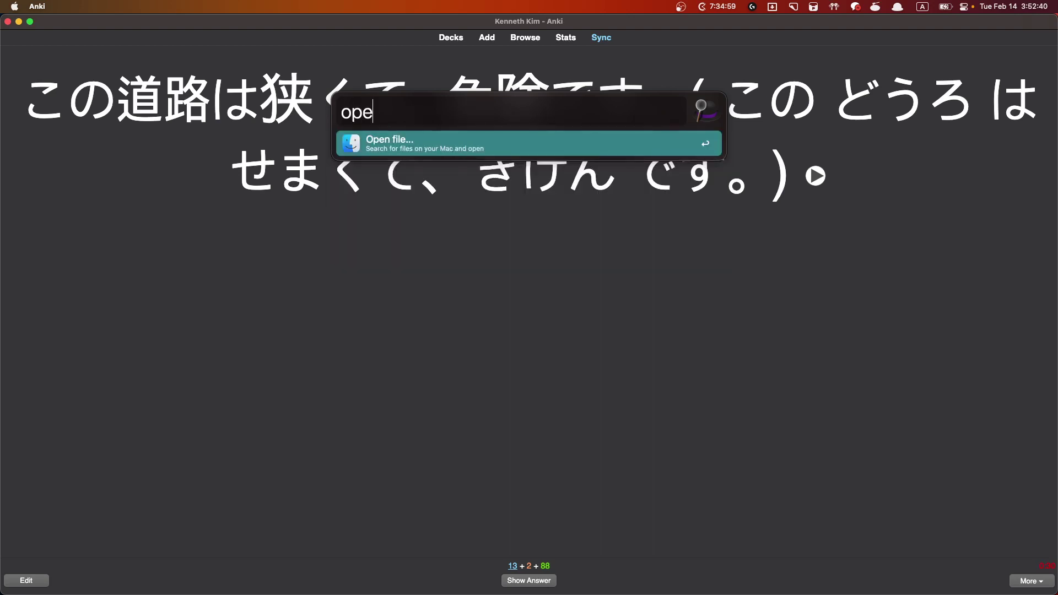
key(Escape)
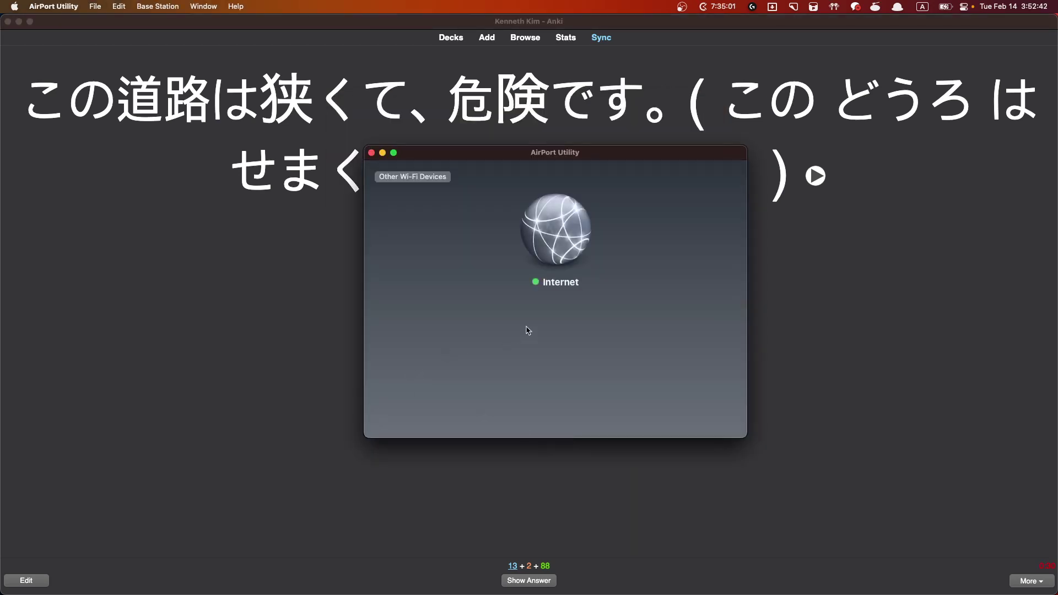
key(super+q)
Search Google for "openai" and open ChatGPT through the OpenAI website.
key(alt+space)
text(a)
key(BackSpace)
text(opne)
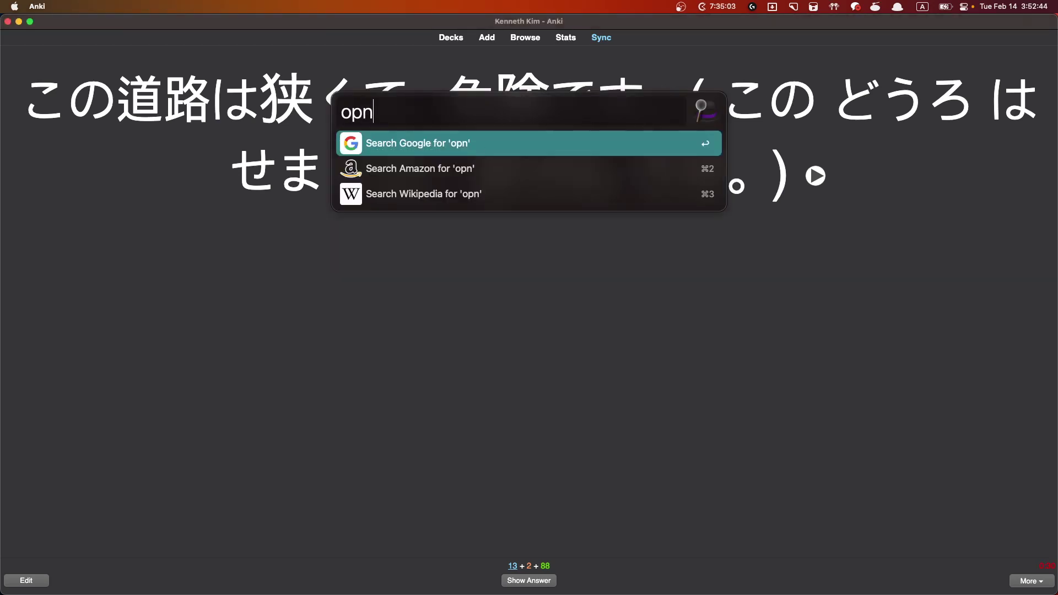
key(BackSpace)
key(BackSpace)
text(enai)
key(Return)
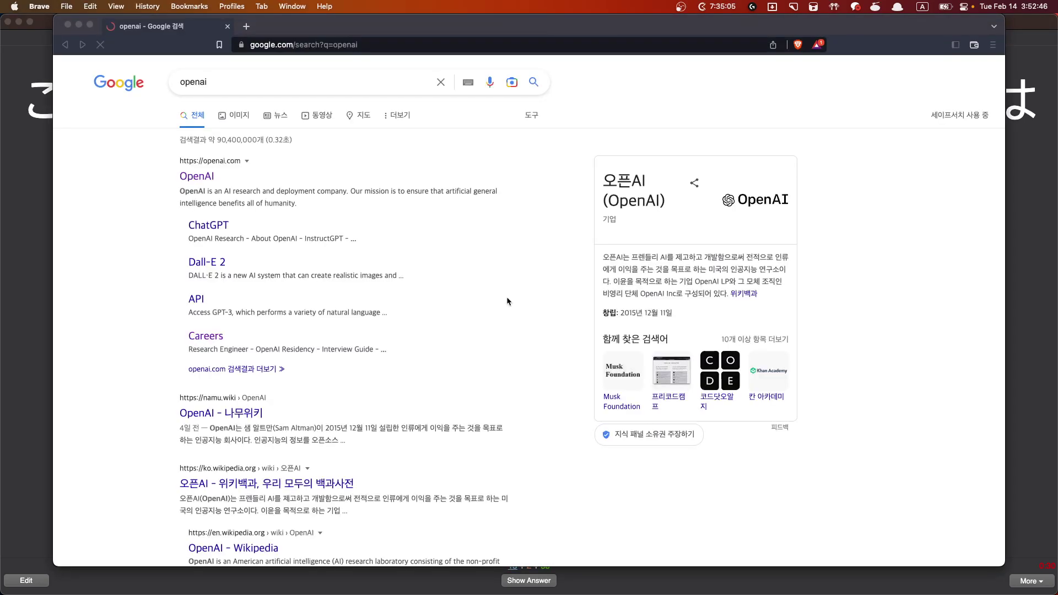
click(204, 178)
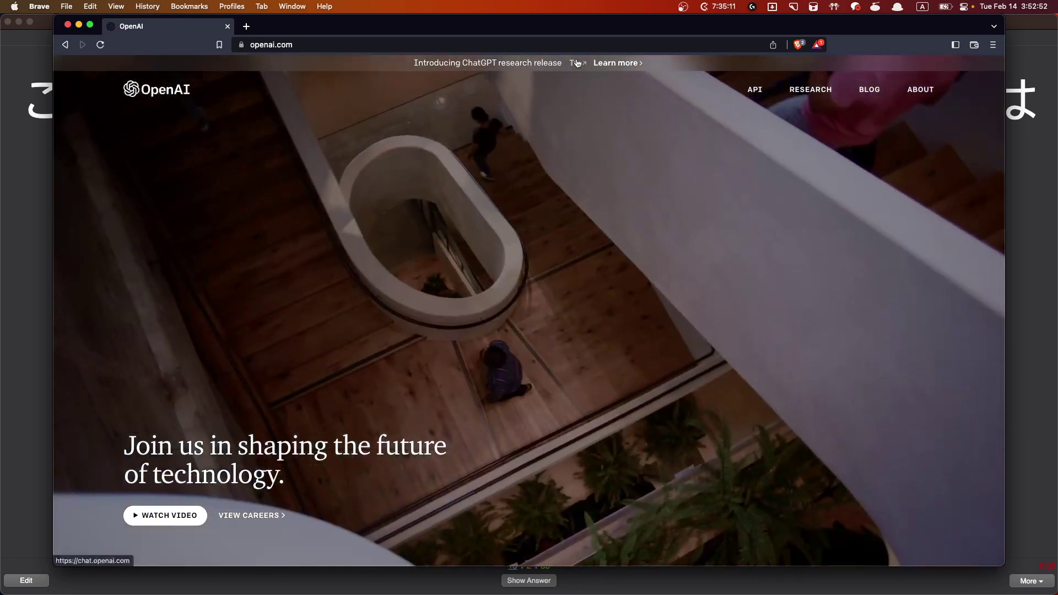
click(575, 62)
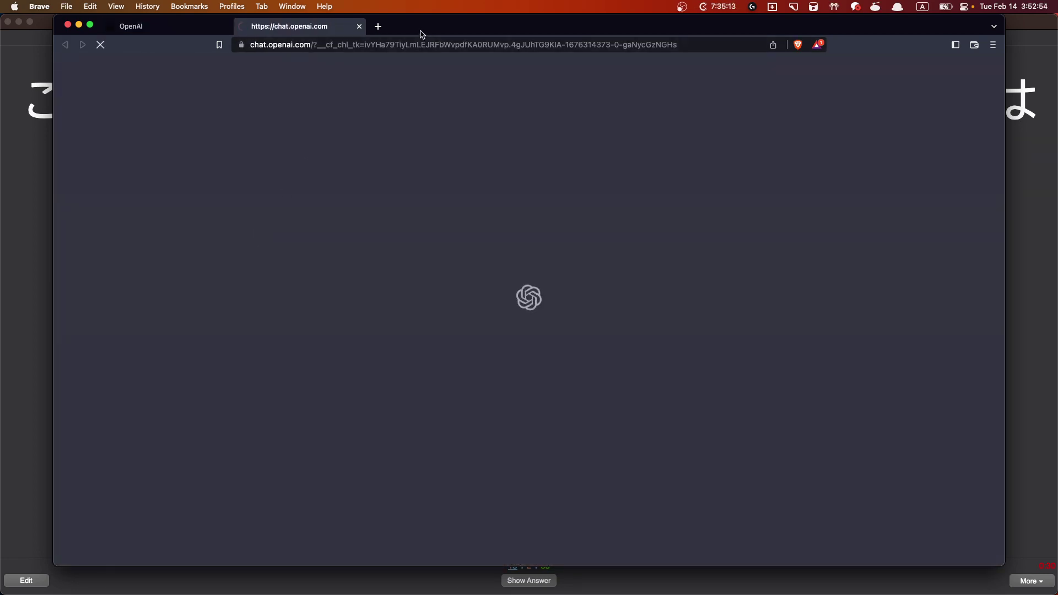
Copy 道路 from the Anki card and ask ChatGPT "what is 道路 in english?".
key(super+Tab)
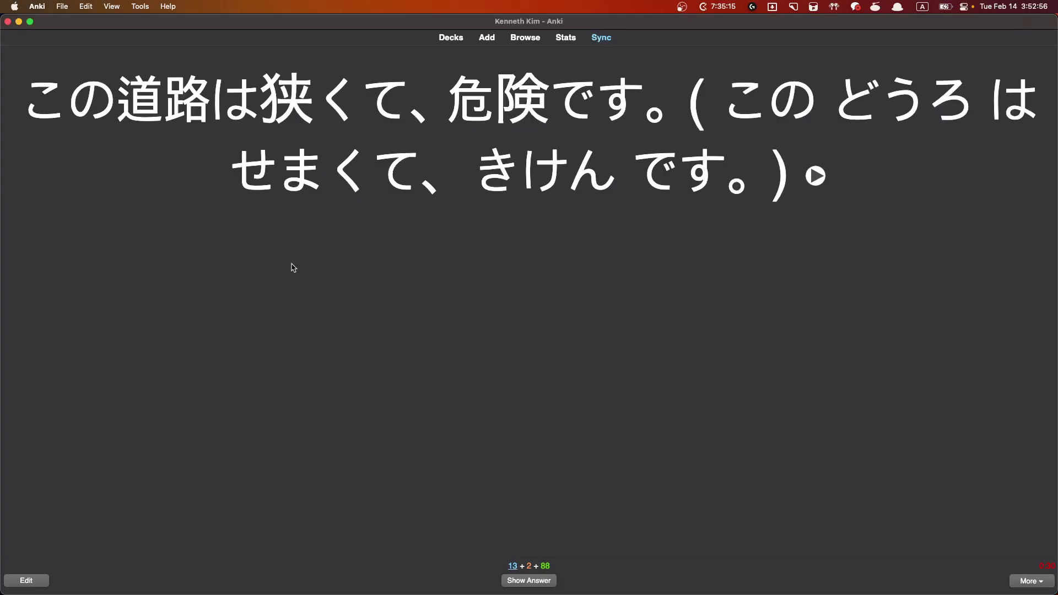
drag(131, 94, 202, 106)
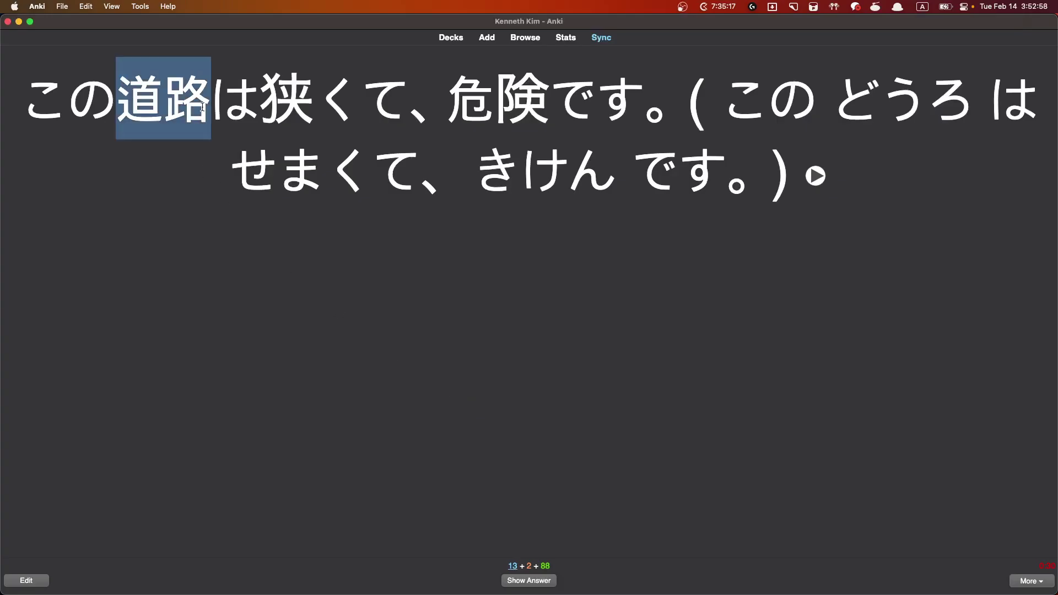
key(super+Tab)
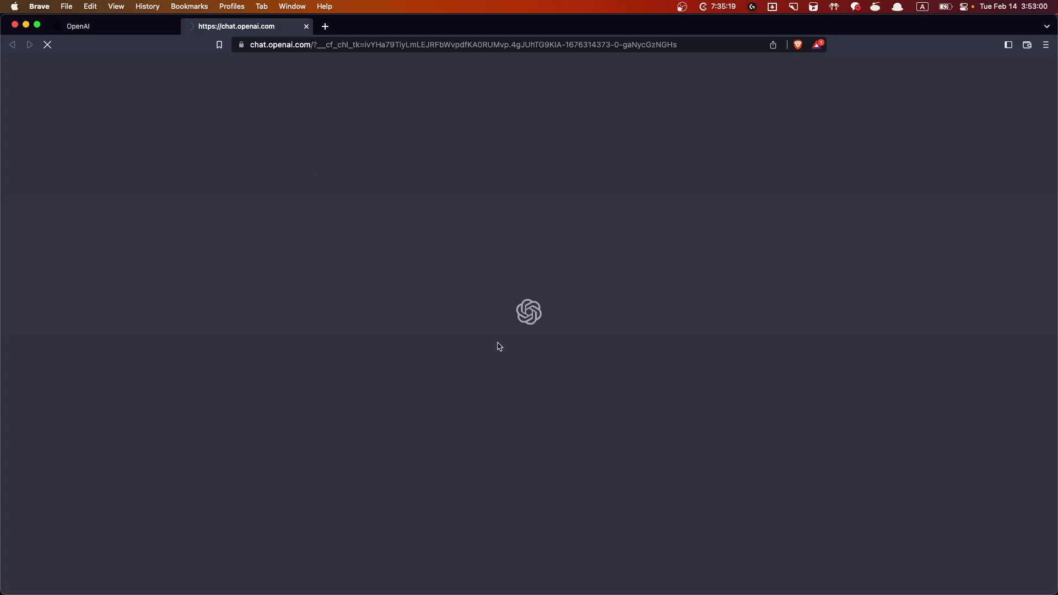
click(134, 29)
click(222, 33)
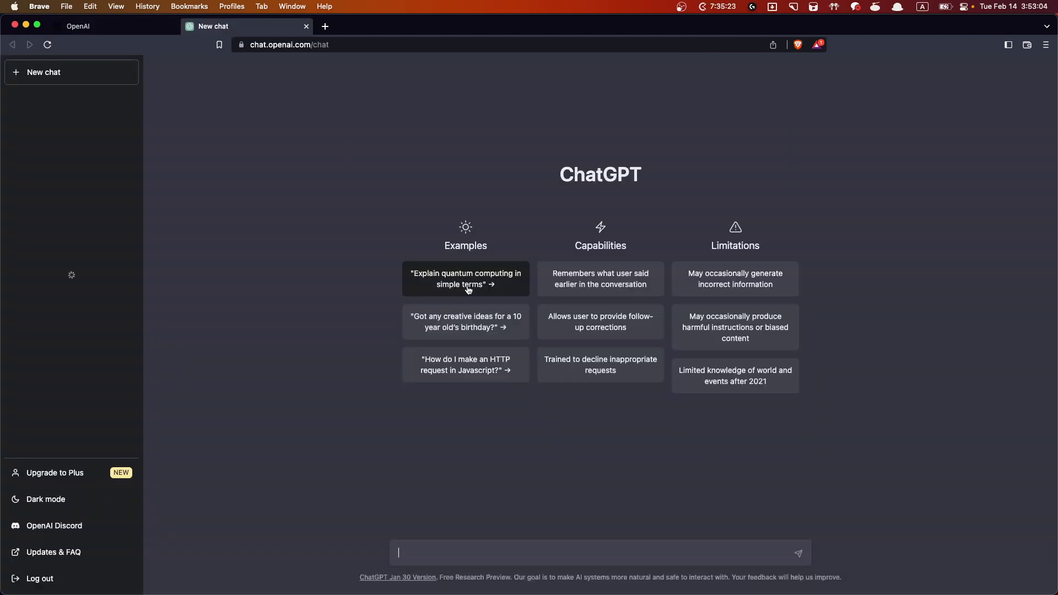
text(wha)
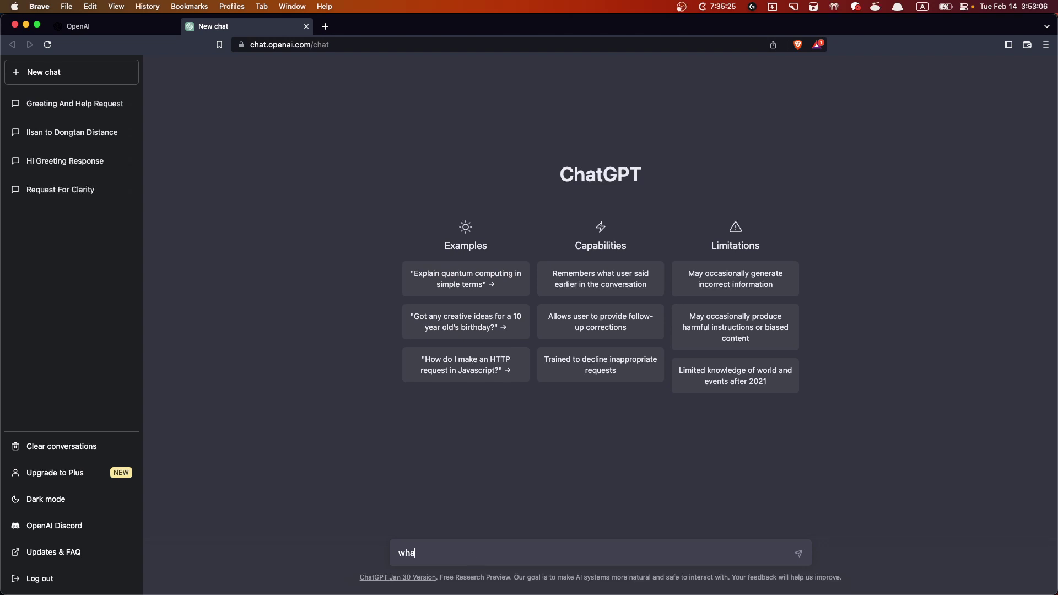
text(t is 道路 in english?)
key(Return)
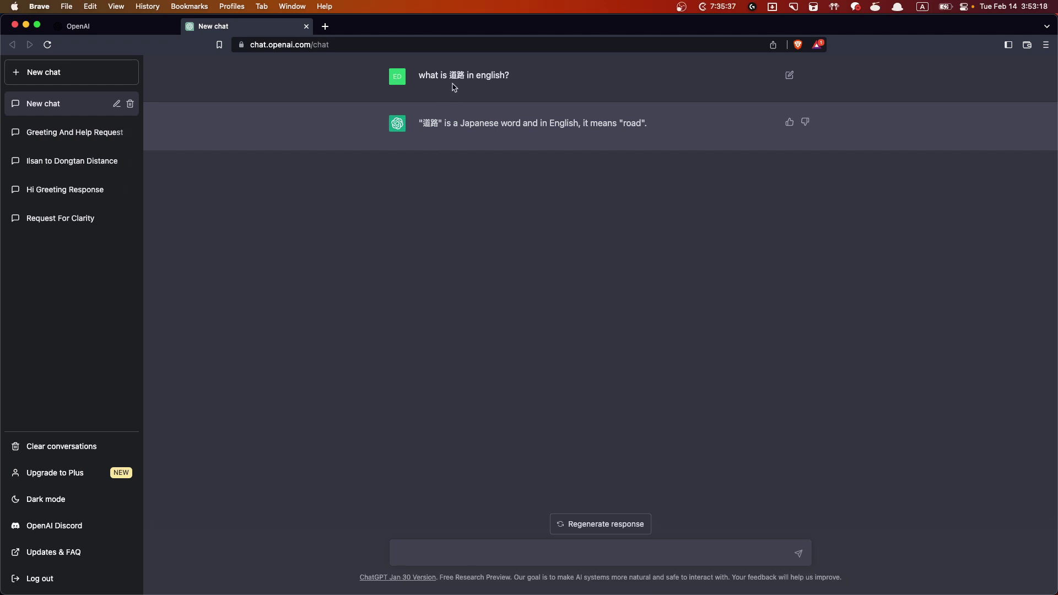
Ask ChatGPT "can you write 道路 in hiragana" and return to the Anki card with nothing selected.
text(can you write 道路 in hiragana)
key(Return)
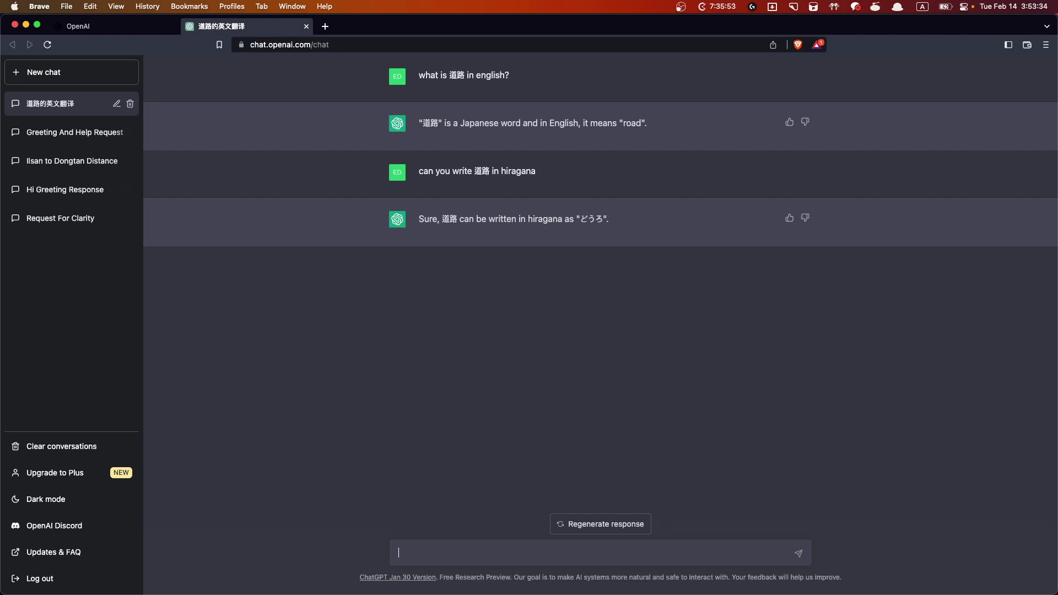
key(super+Tab)
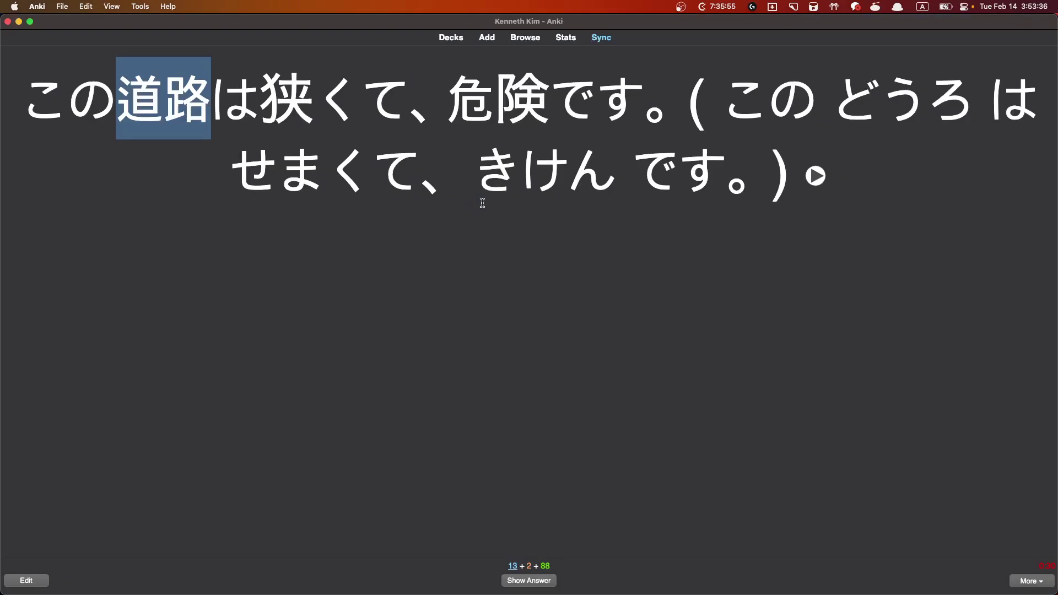
click(305, 133)
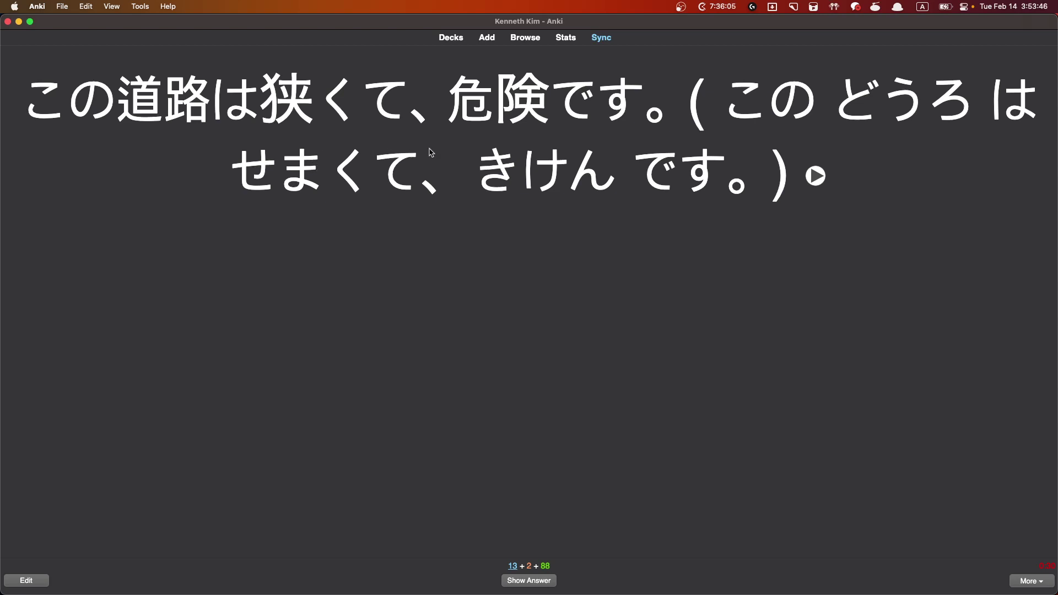
Copy 危険 from the Anki card and ask ChatGPT "wha is 危険 in English?".
drag(463, 110, 530, 106)
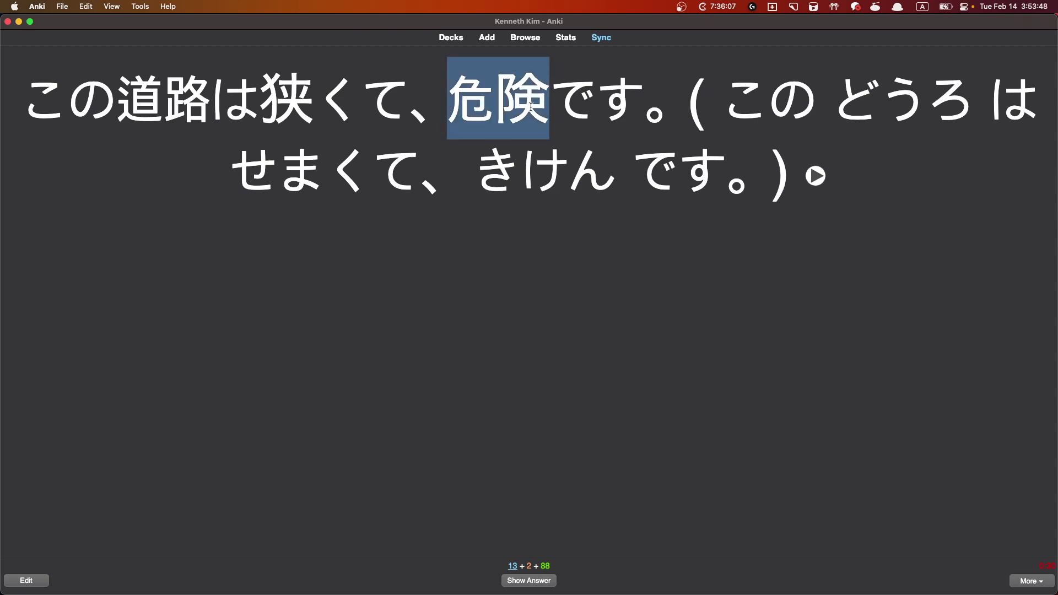
key(super+c)
key(super+Tab)
key(super+v)
text(wha is 危険 in English?)
key(Return)
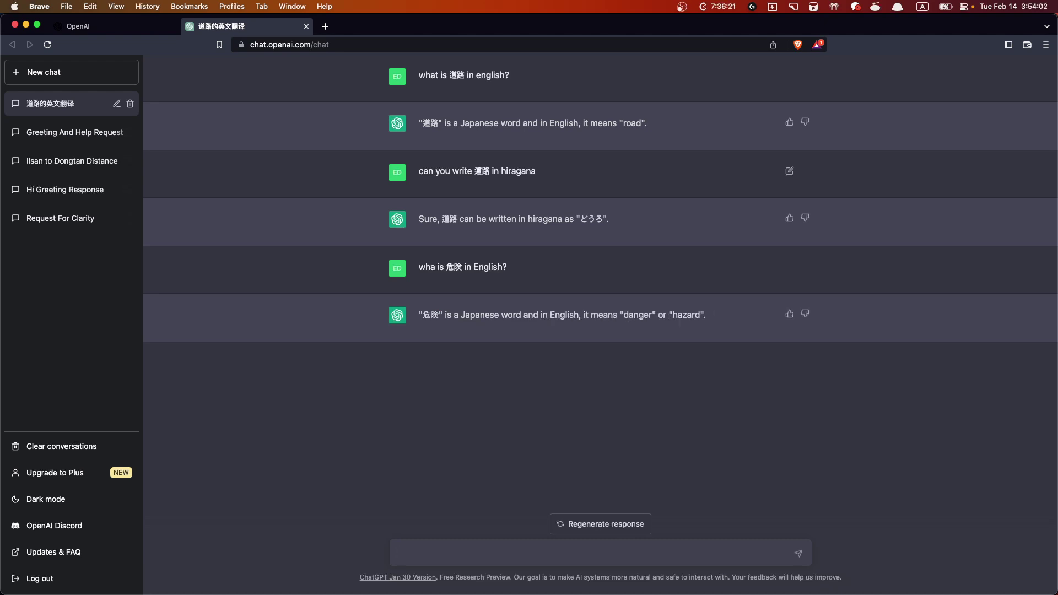
Switch back to Anki and reveal the answer of the current card.
key(super+Tab)
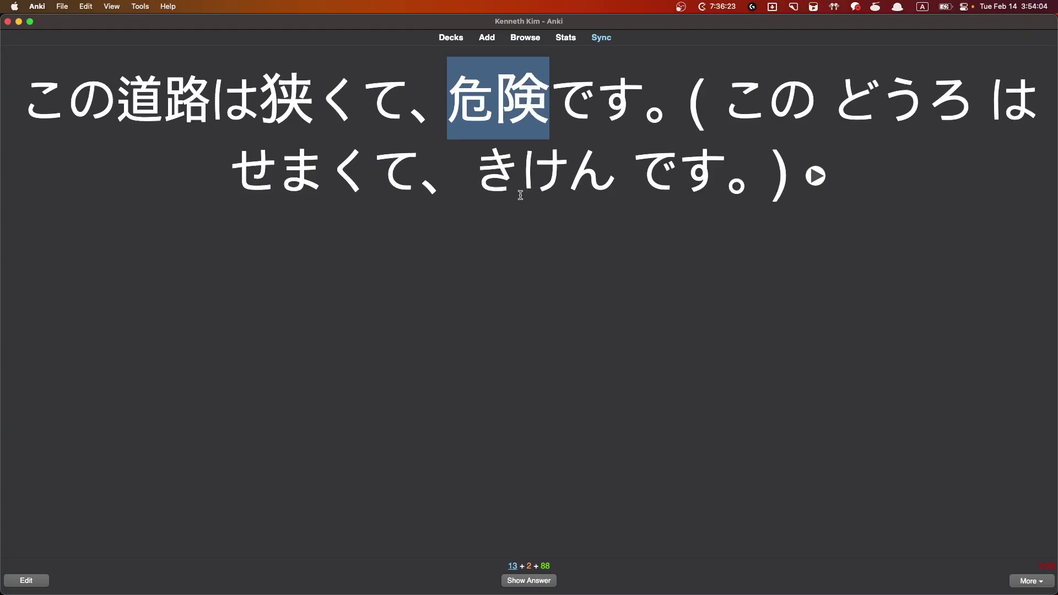
click(489, 272)
key(space)
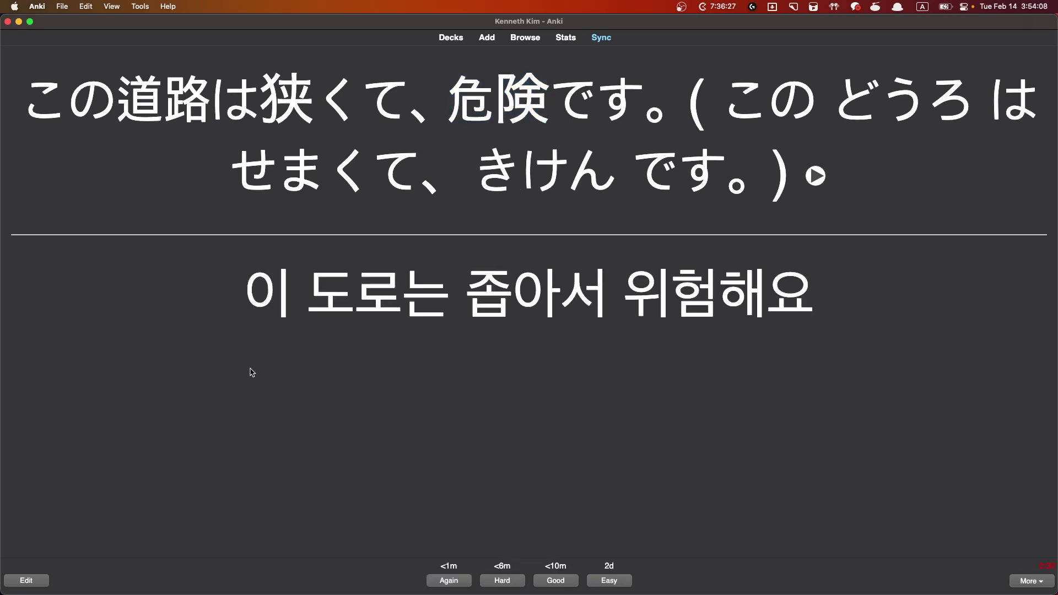
Copy the card's kanji sentence without its final period and ask ChatGPT "what does この道路は狭くて、危険です mean in english?".
drag(22, 95, 640, 89)
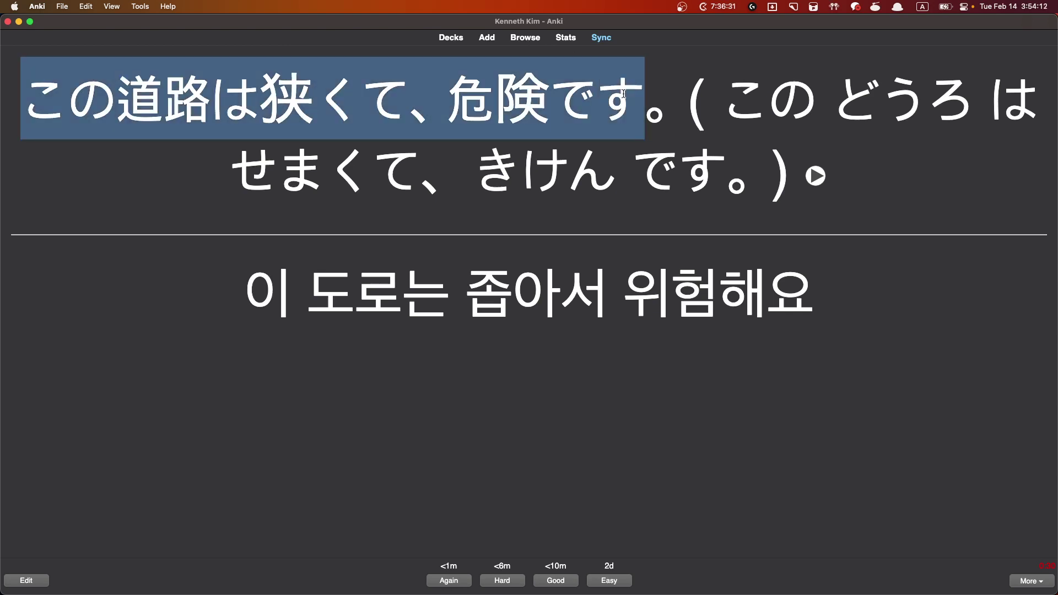
key(super+Tab)
key(super+v)
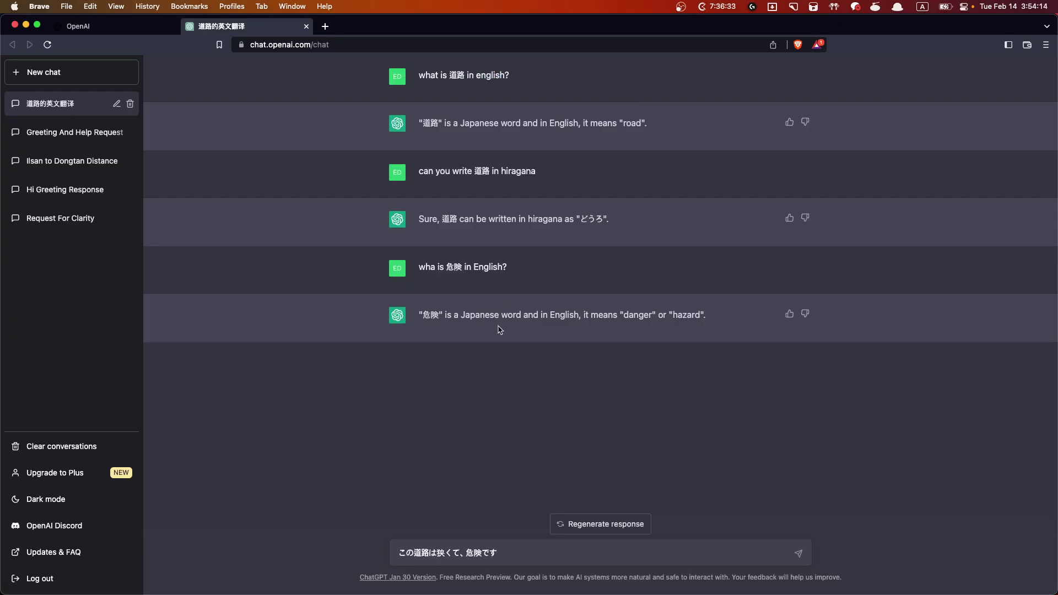
text(what does )
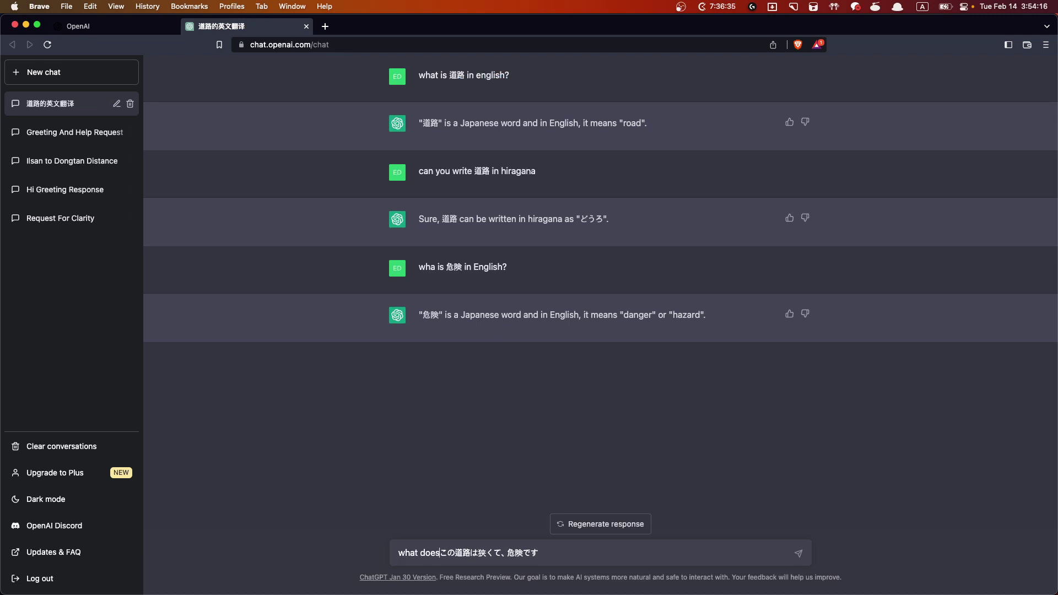
text(mean)
key(BackSpace)
key(BackSpace)
key(BackSpace)
key(BackSpace)
text(meean)
key(BackSpace)
key(BackSpace)
key(BackSpace)
text(an in english?)
key(Return)
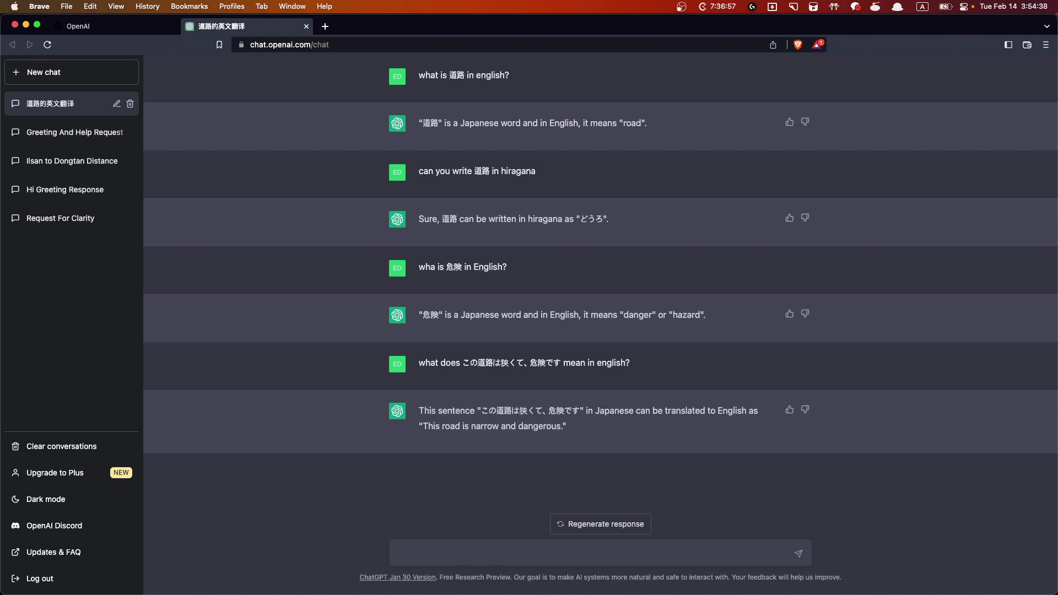
Ask ChatGPT in Korean about the same sentence: "この道路は狭くて、危険です 은 한글로 뭔가요?".
key(super+v)
key(ctrl+space)
text(오은 한글로 뭔가요?)
key(Return)
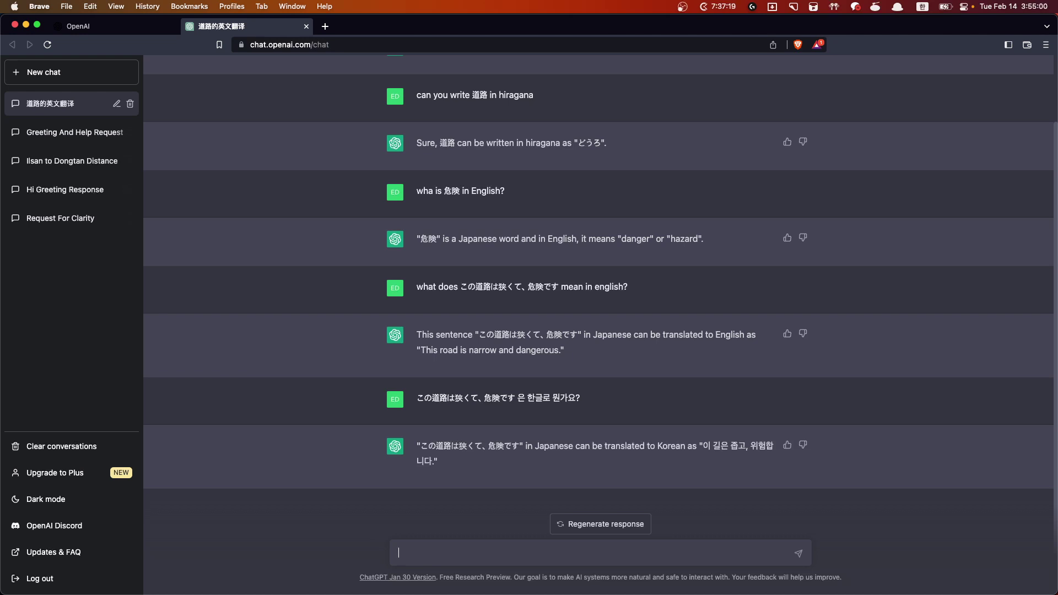
Rate the road card Good in Anki, and reveal and rate the card 이제 배는 안 아파요 Good.
key(super+Tab)
click(390, 355)
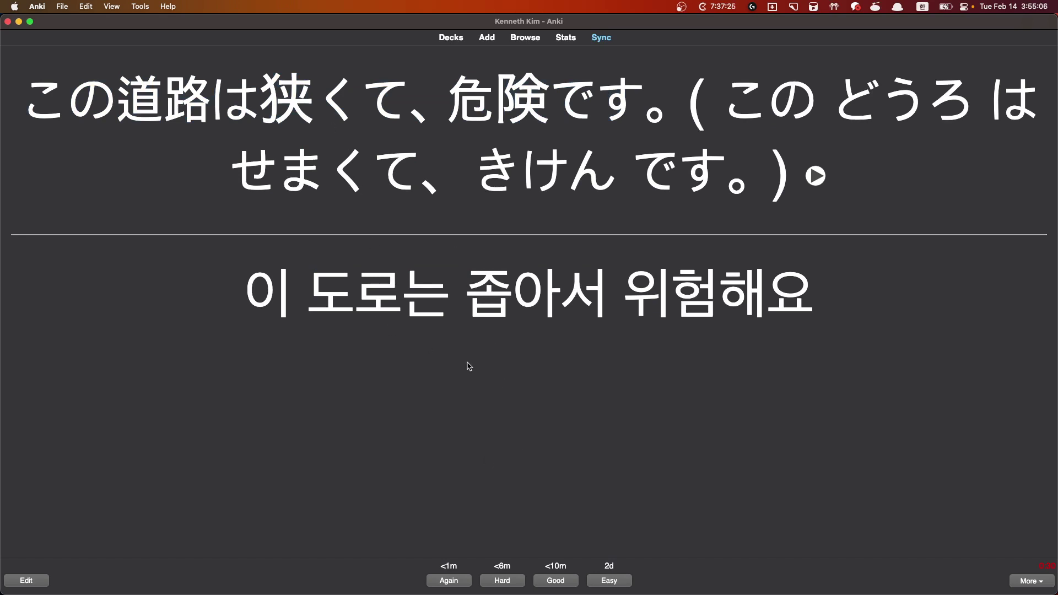
key(space)
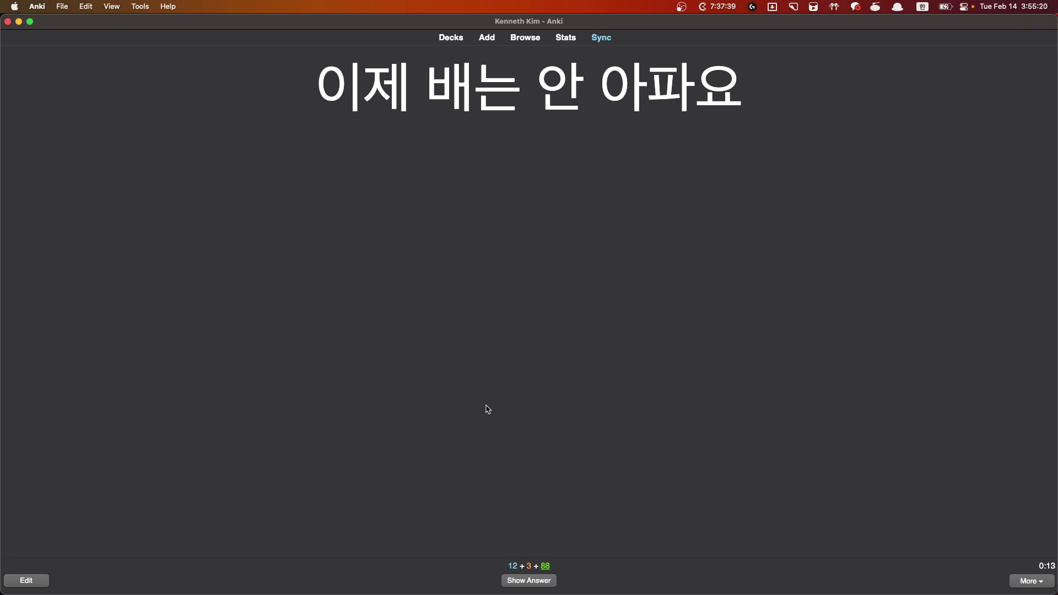
key(space)
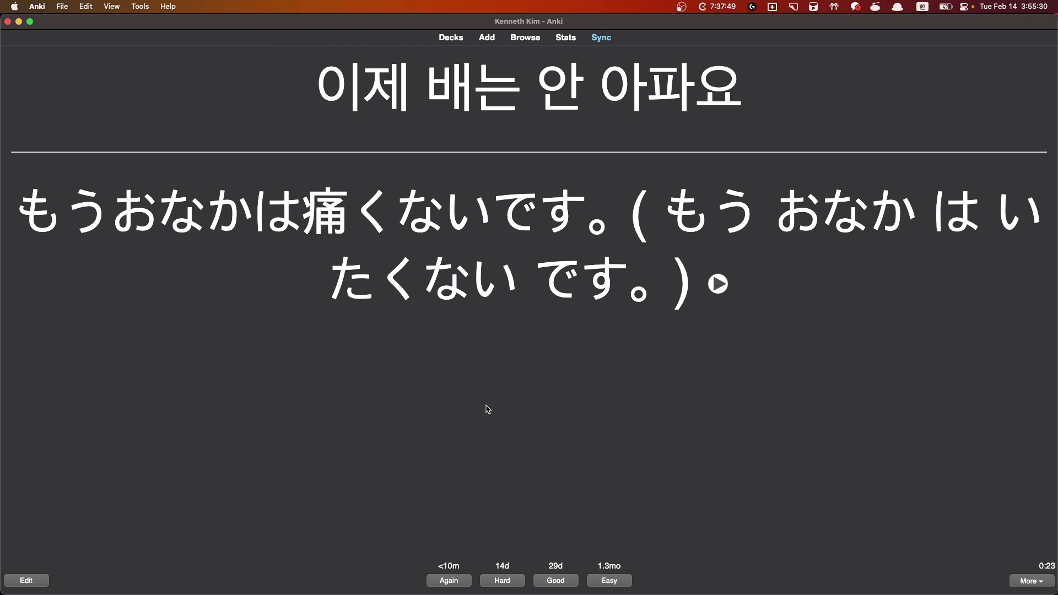
key(space)
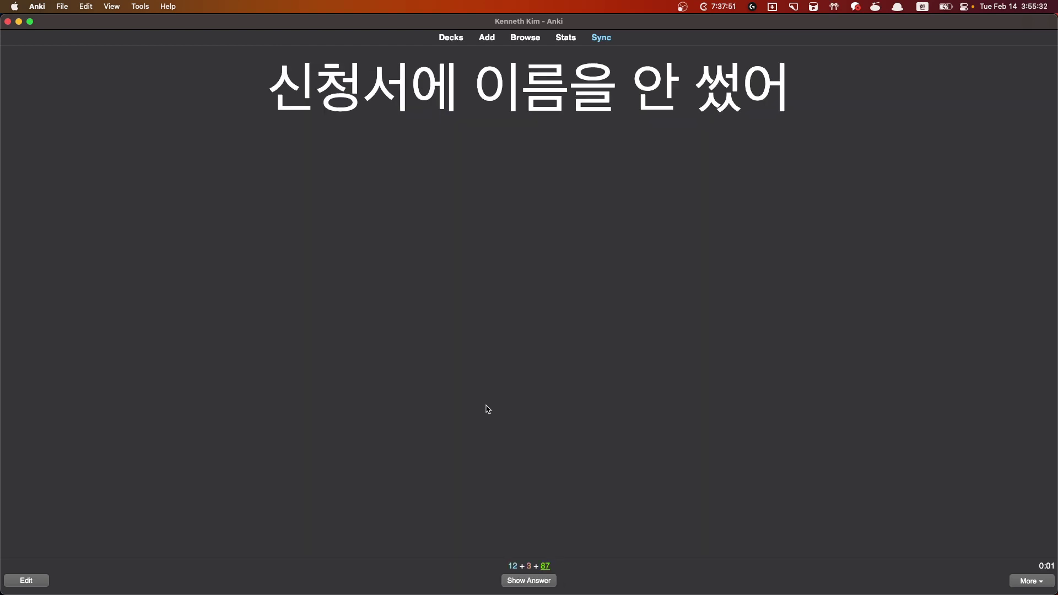
Copy the new card's Korean sentence and ask ChatGPT "신청서에 이름을 안 썼어 를 일본어로 어떻게 말해요?".
triple_click(398, 100)
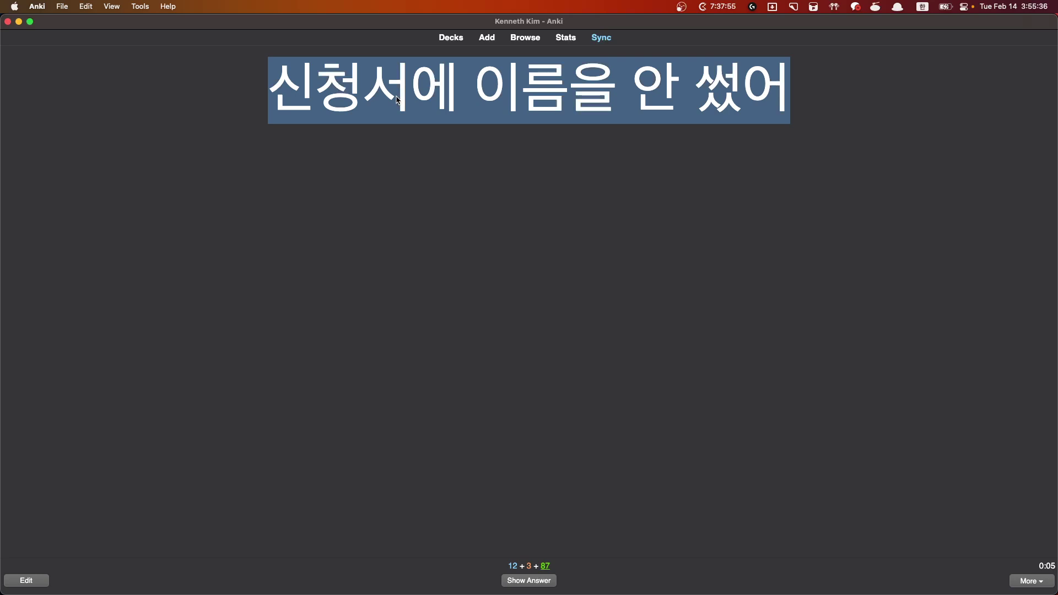
key(super+Tab)
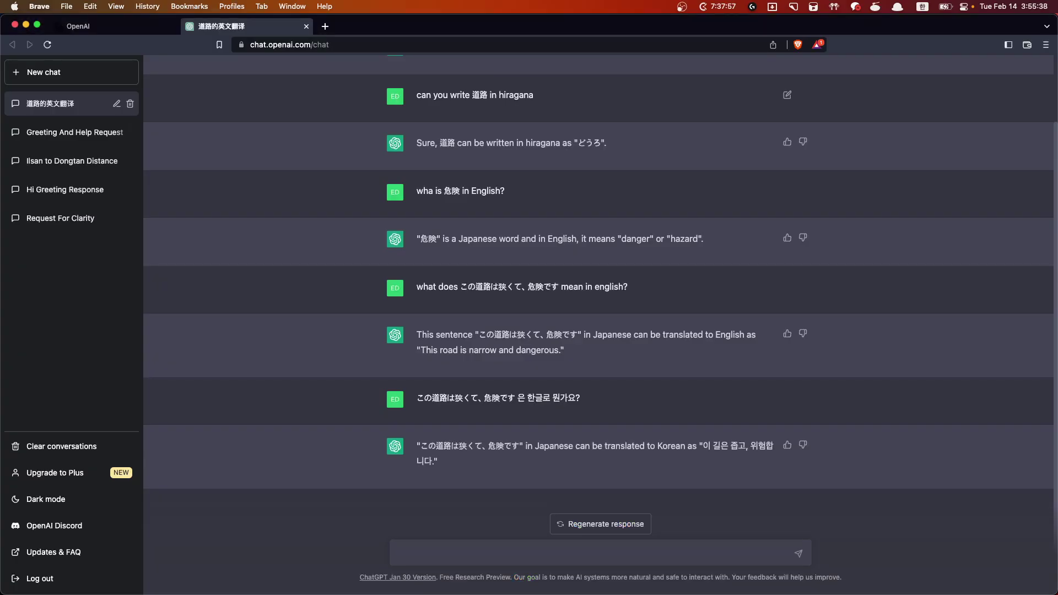
key(super+v)
text(를 일본어로 어떻)
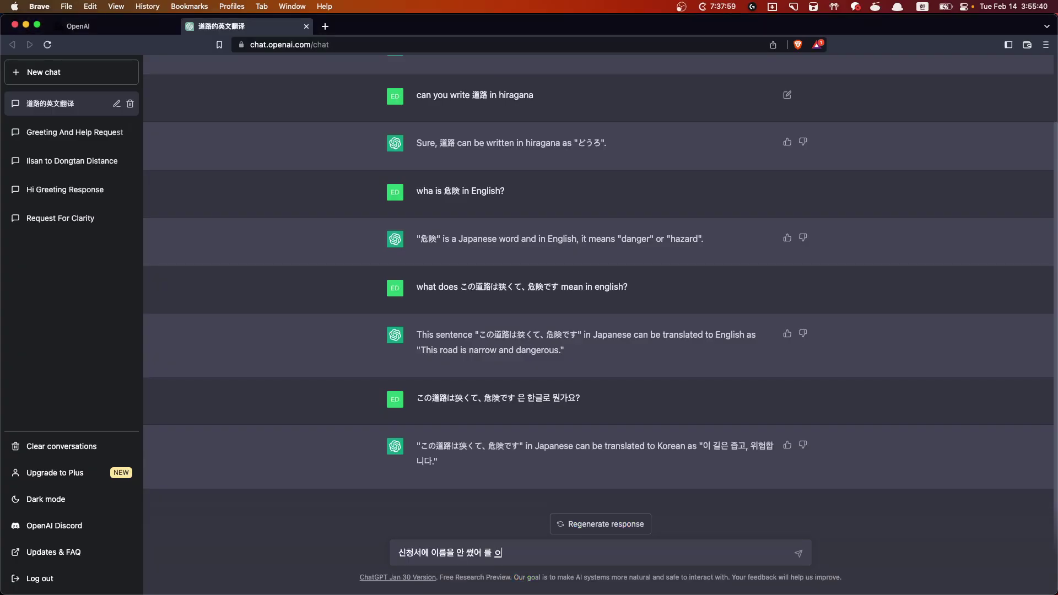
text(게 말해요?)
key(Return)
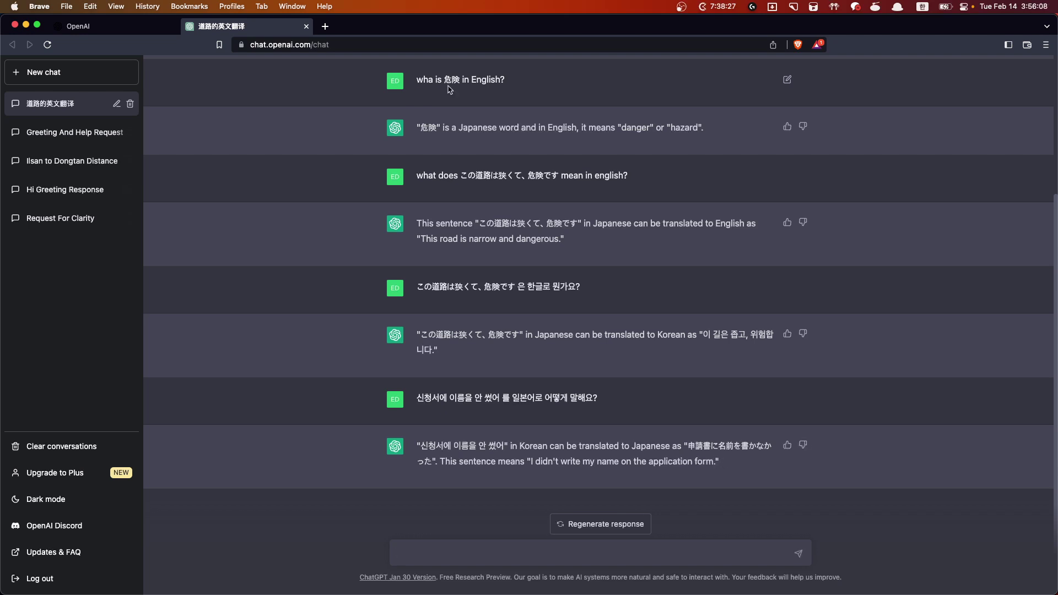
Copy the Japanese translation from ChatGPT's reply and ask "please write 申請書に名前を書かなかった in hiragana".
drag(691, 449, 431, 466)
key(super+c)
click(476, 554)
key(super+v)
key(ctrl+space)
text(please wr)
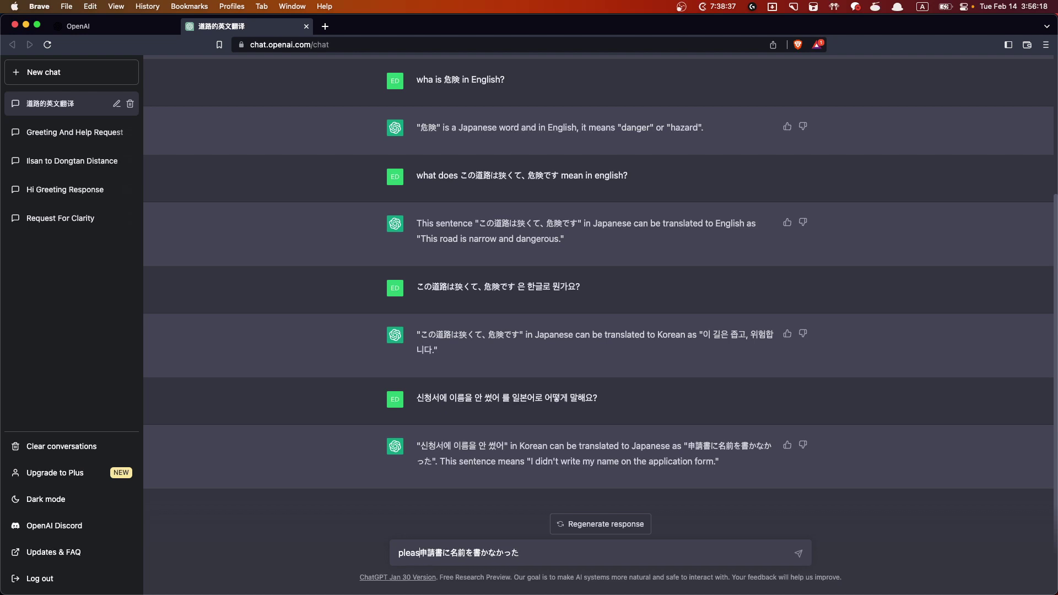
text(ite 申請書に名前を書かなかった)
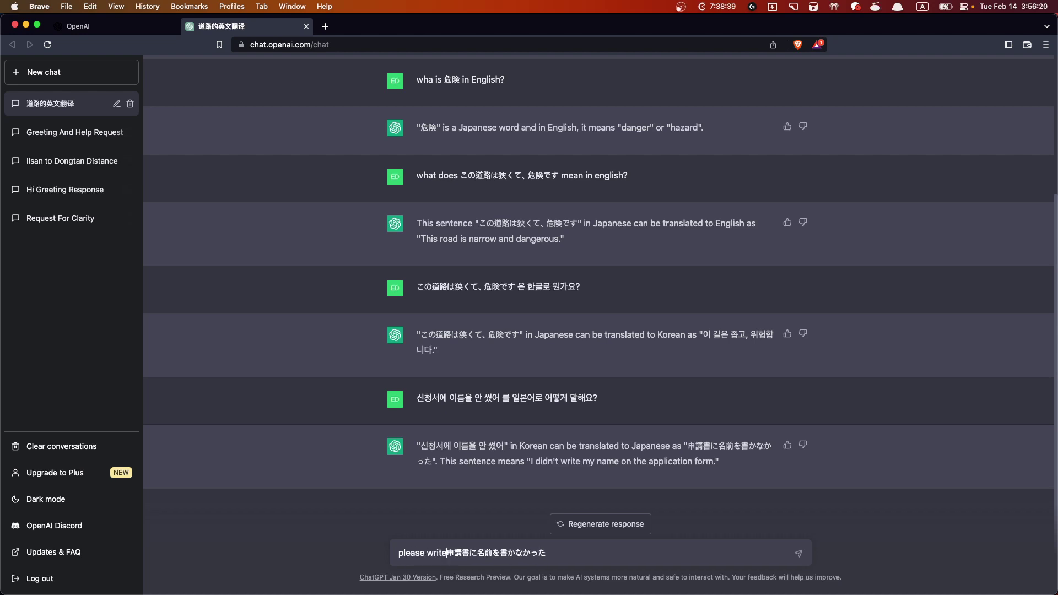
text( in h)
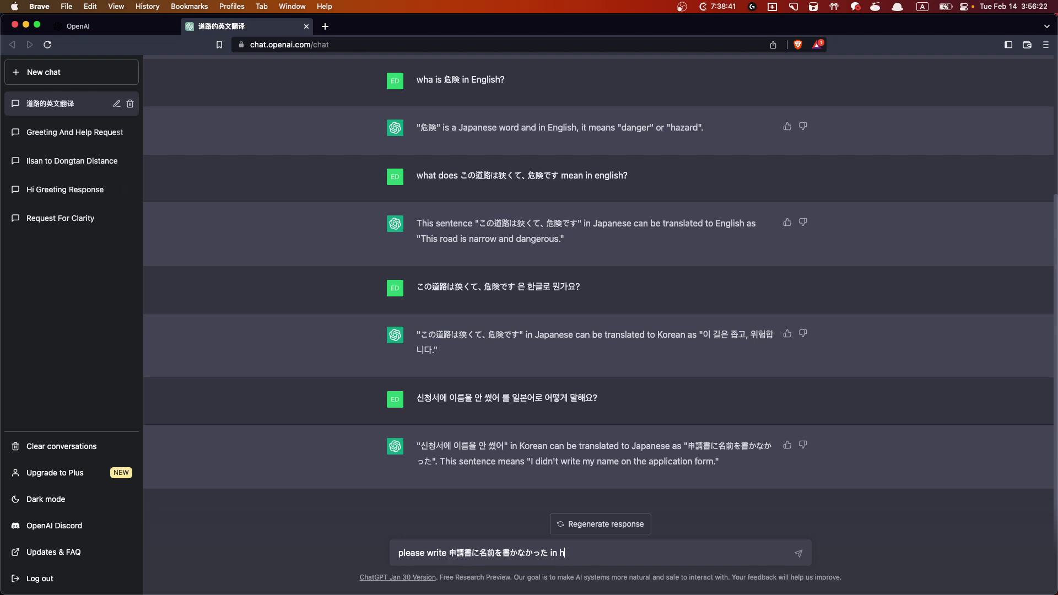
text(iragana)
key(Return)
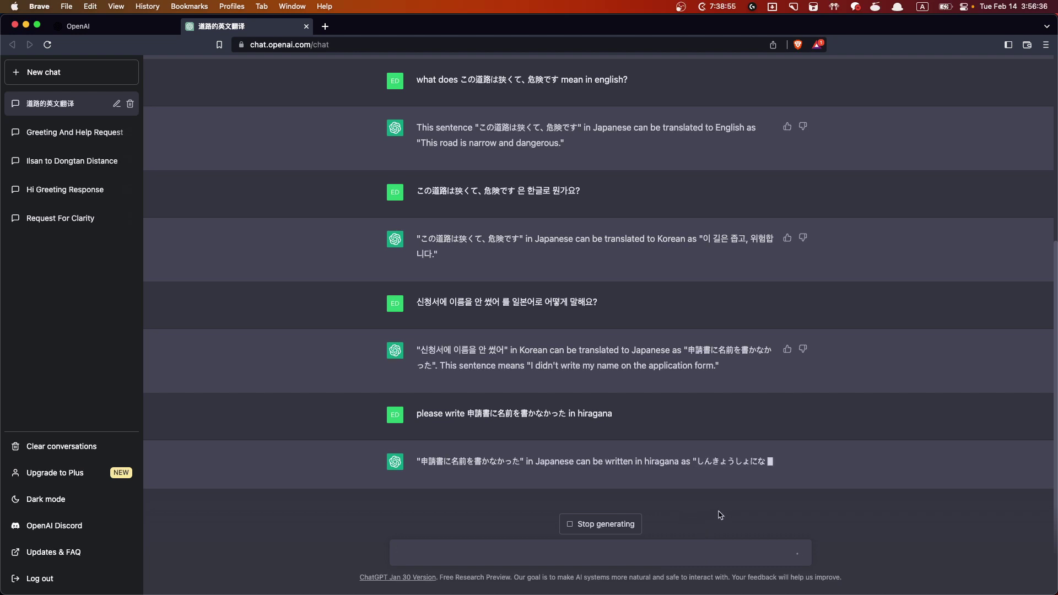
Highlight the hiragana reading in ChatGPT's reply, then switch to Anki and reveal the answer to the card 신청서에 이름을 안 썼어.
drag(697, 448, 495, 468)
click(494, 468)
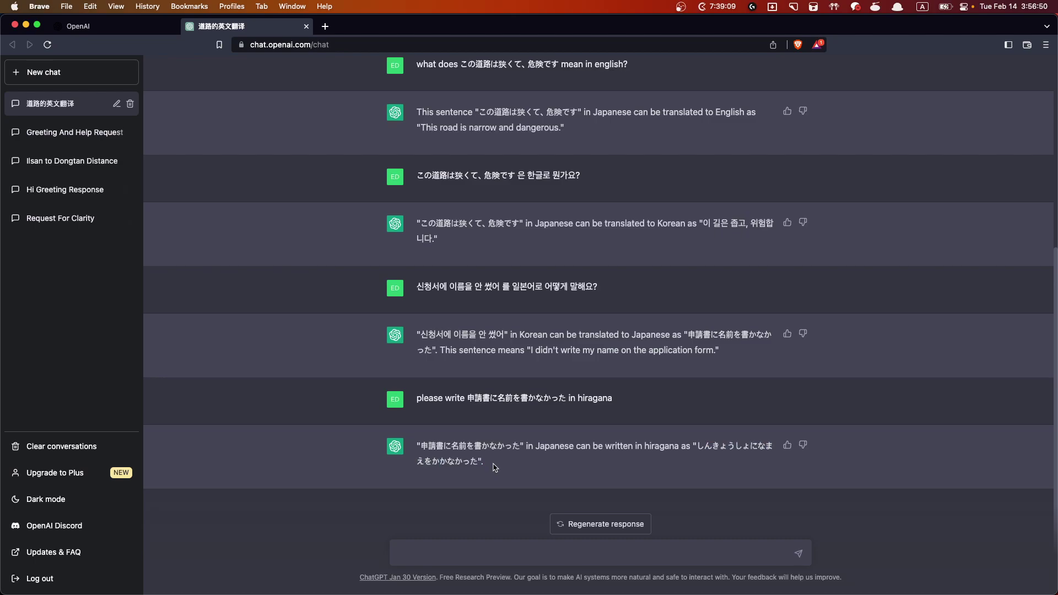
key(super+Tab)
key(space)
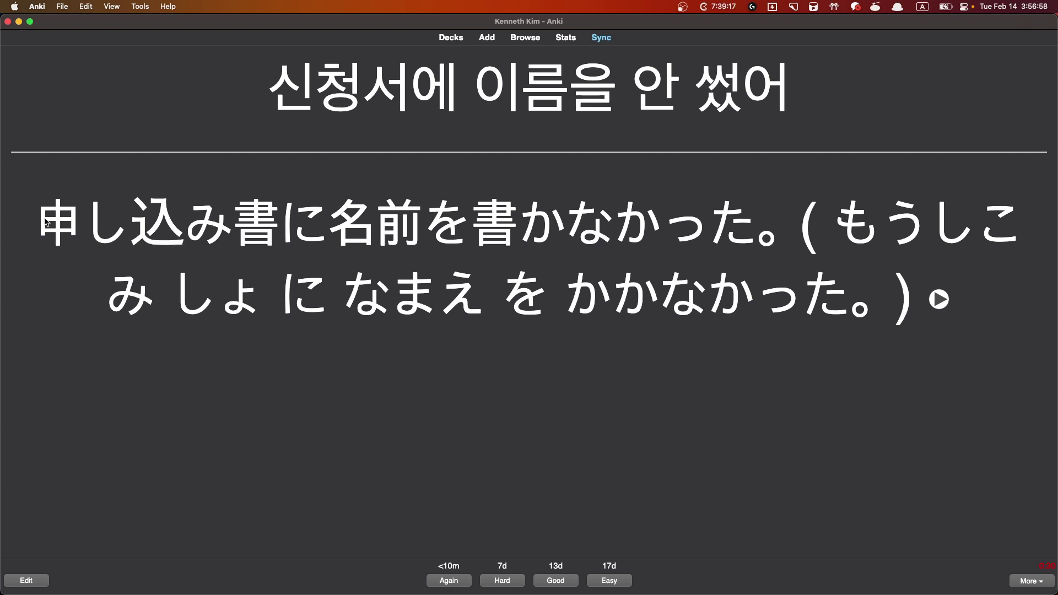
Highlight the opening word 申し込み書 in the card's Japanese answer to examine it, and rate the card Good.
drag(45, 221, 175, 211)
click(198, 243)
drag(36, 234, 320, 235)
click(332, 327)
key(space)
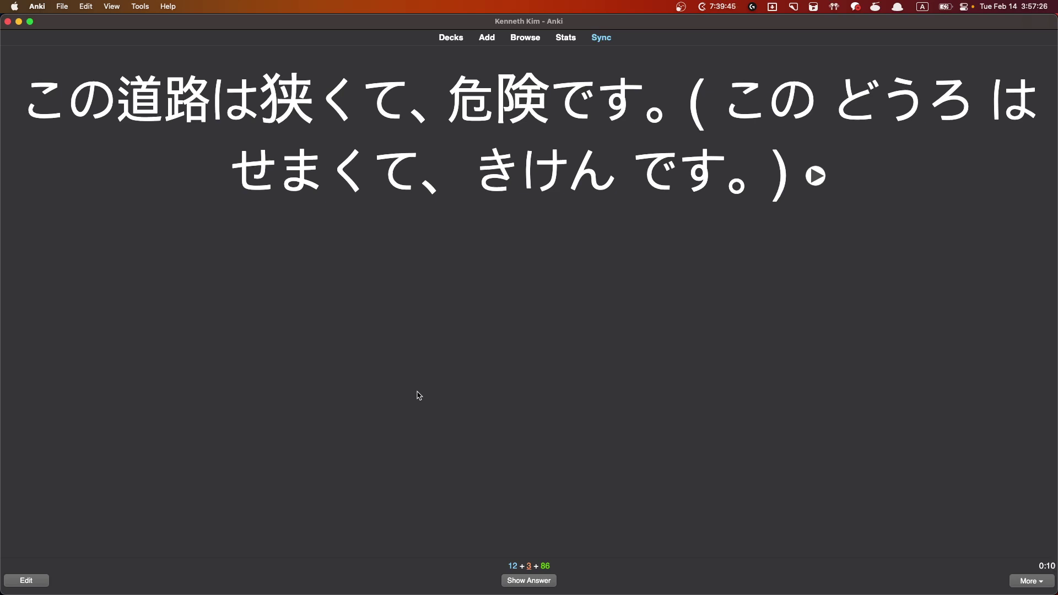
Reveal and rate Good the この道路は狭くて、危険です card, the 変 (한자) card and the Listen audio card.
key(space)
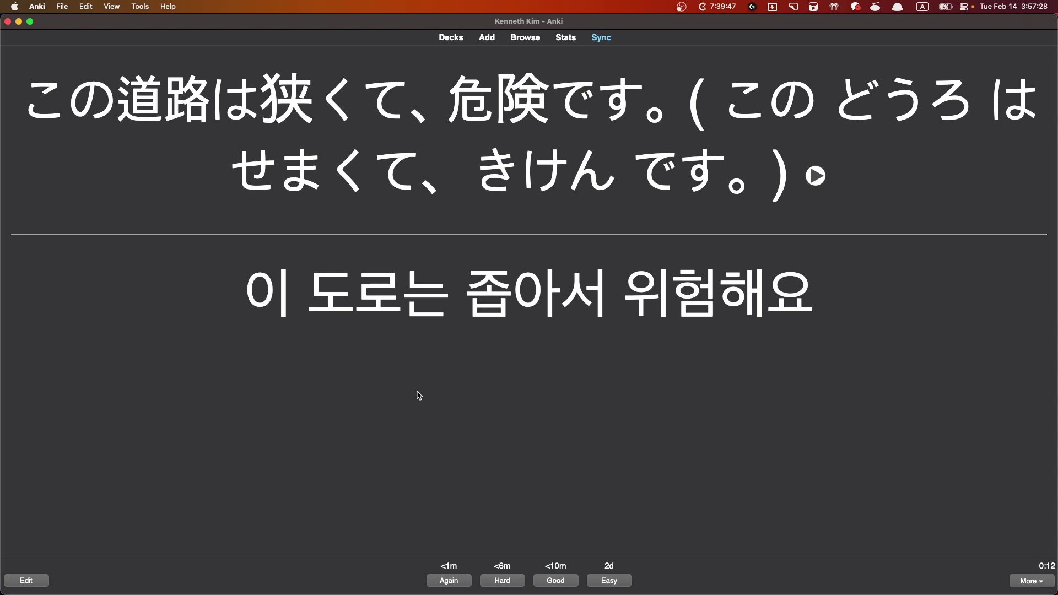
key(space)
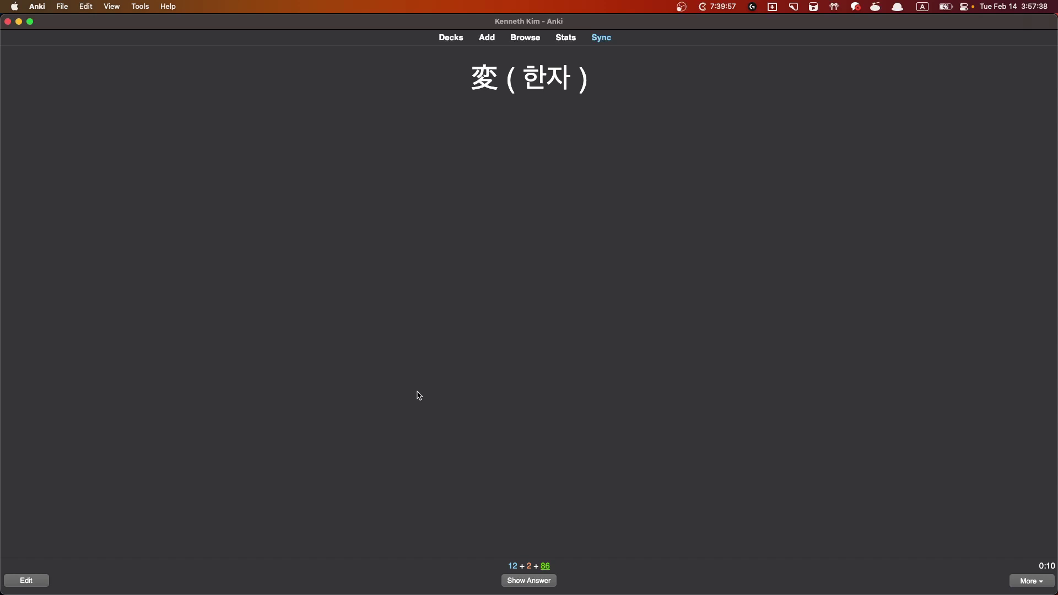
key(space)
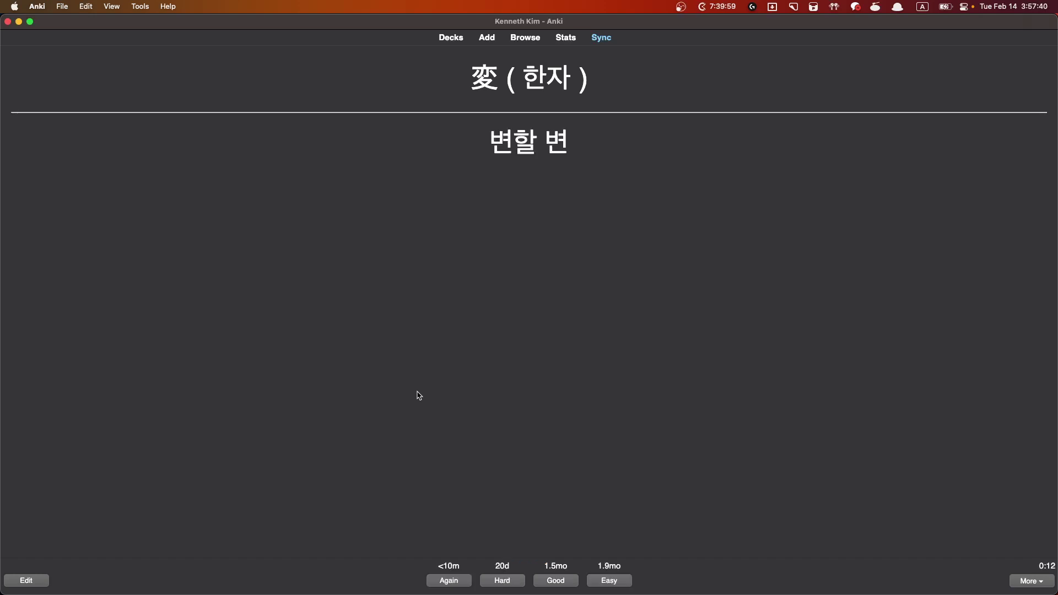
key(space)
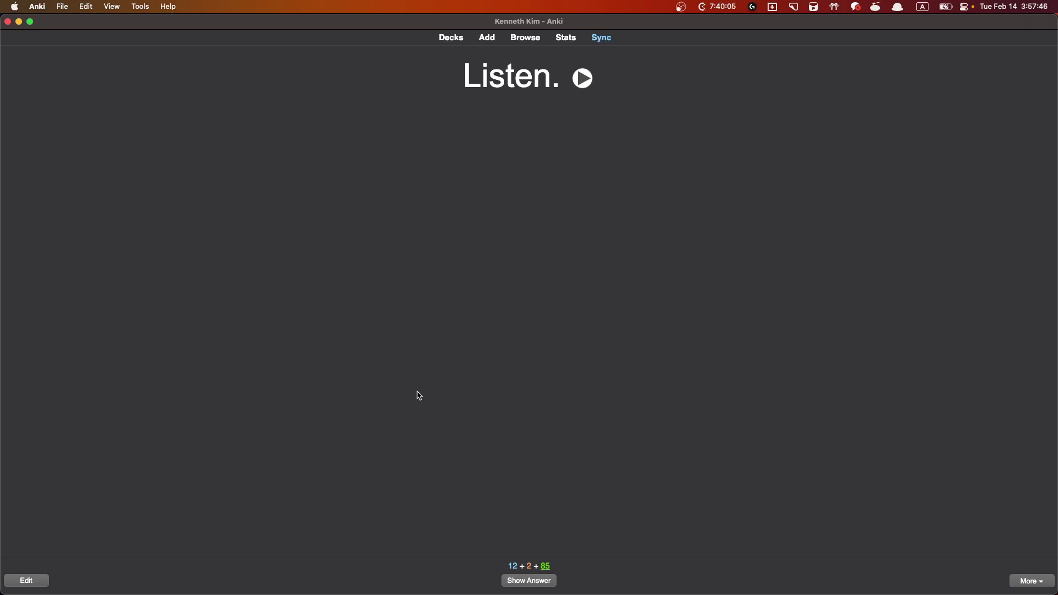
key(space)
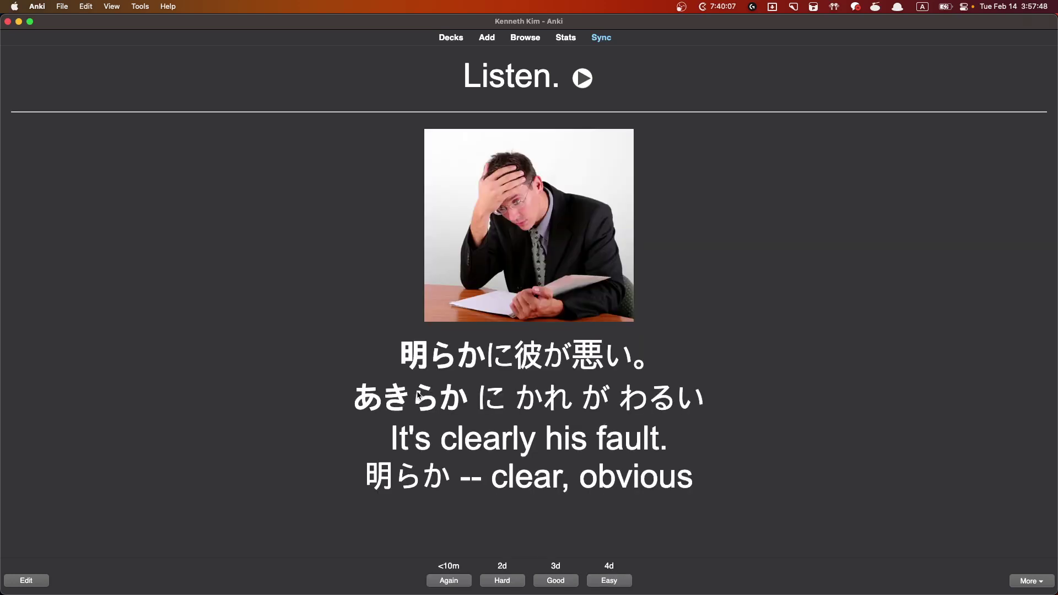
key(space)
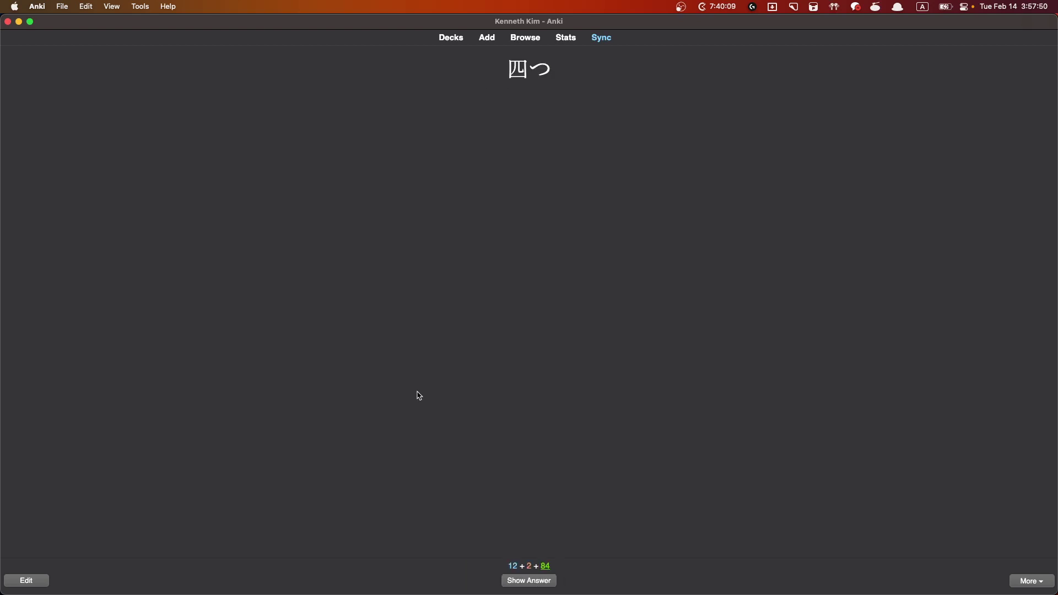